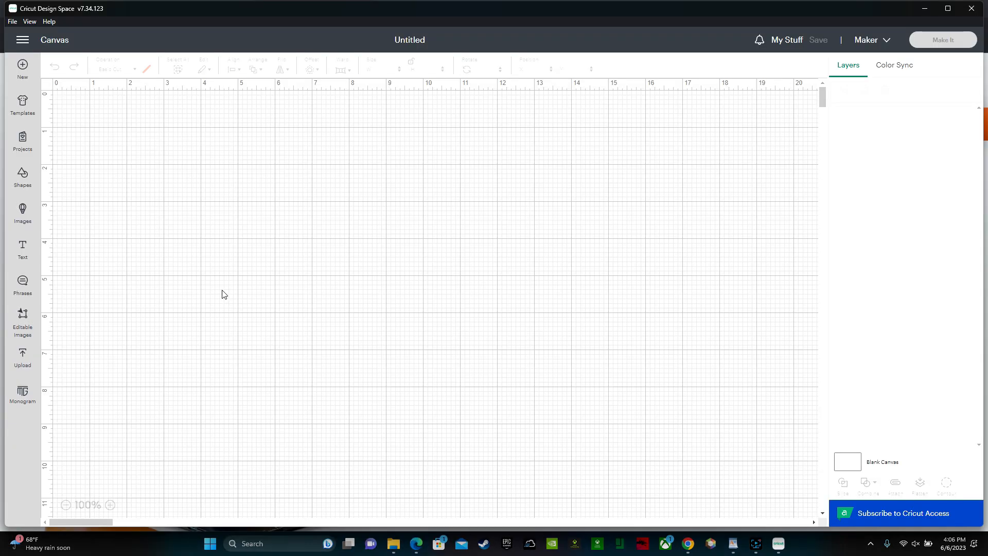
- Upload the "class of 2035" image file as a cut image
left_click(22, 357)
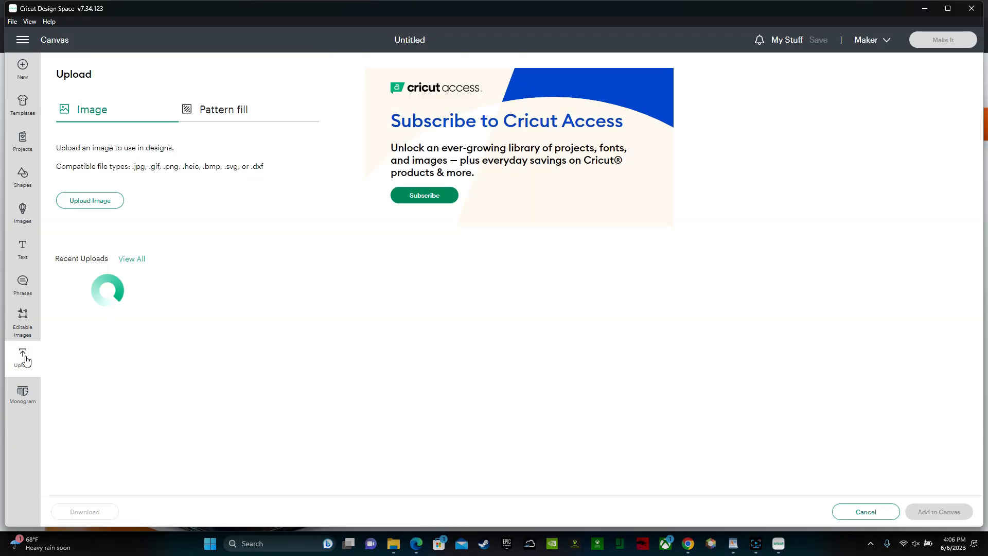
left_click(92, 201)
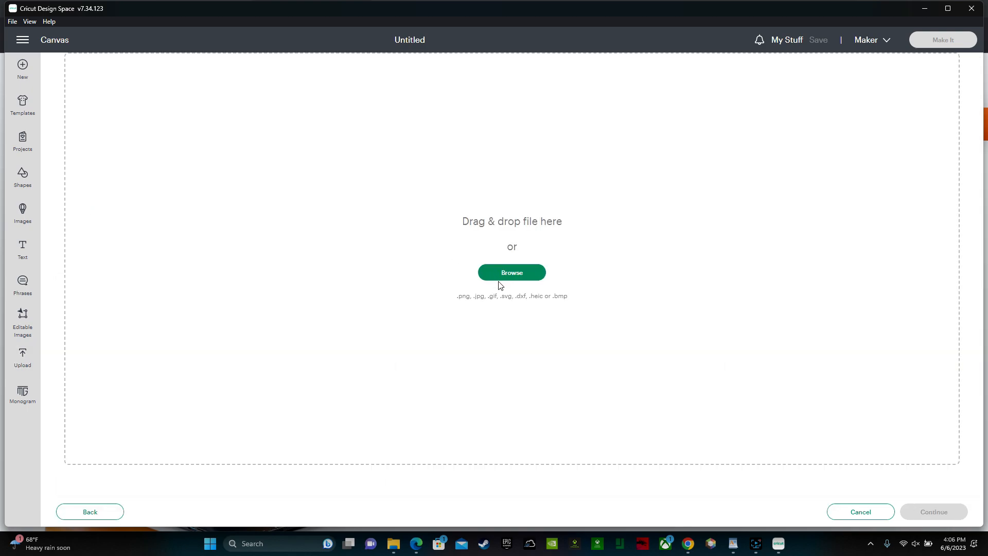
left_click(511, 272)
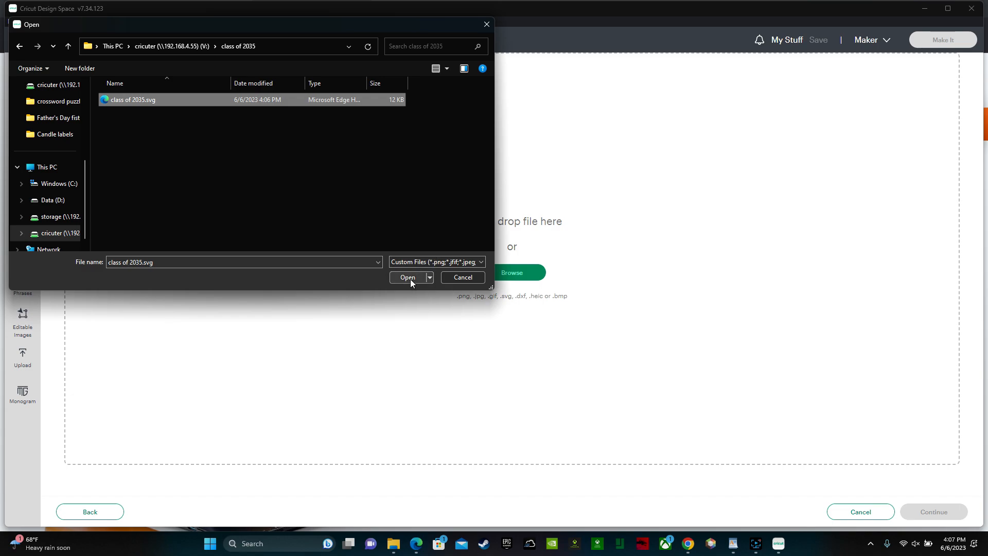
left_click(409, 279)
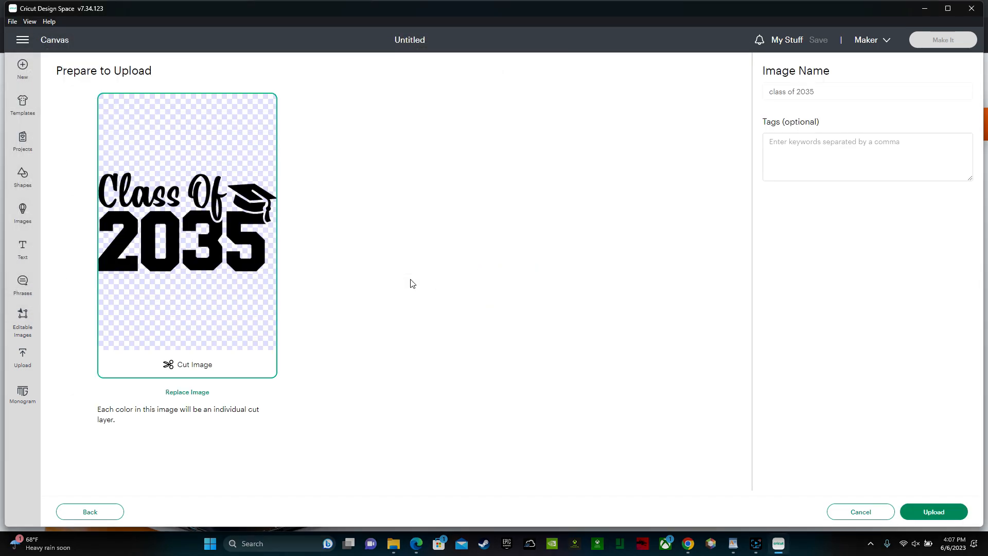
left_click(932, 511)
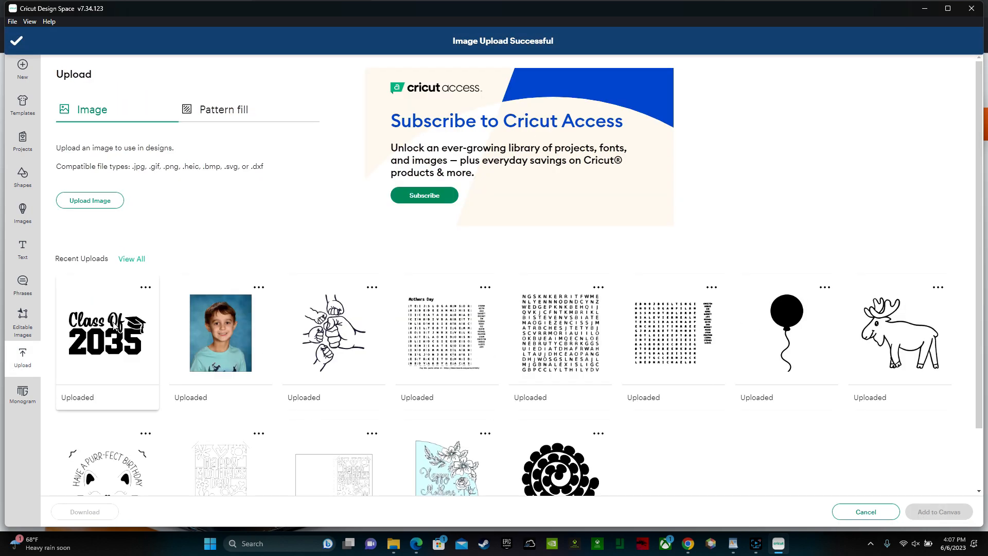
- Add the uploaded Class Of 2035 image to the canvas and move it to about X 3.33, Y 1.76 in
left_click(114, 326)
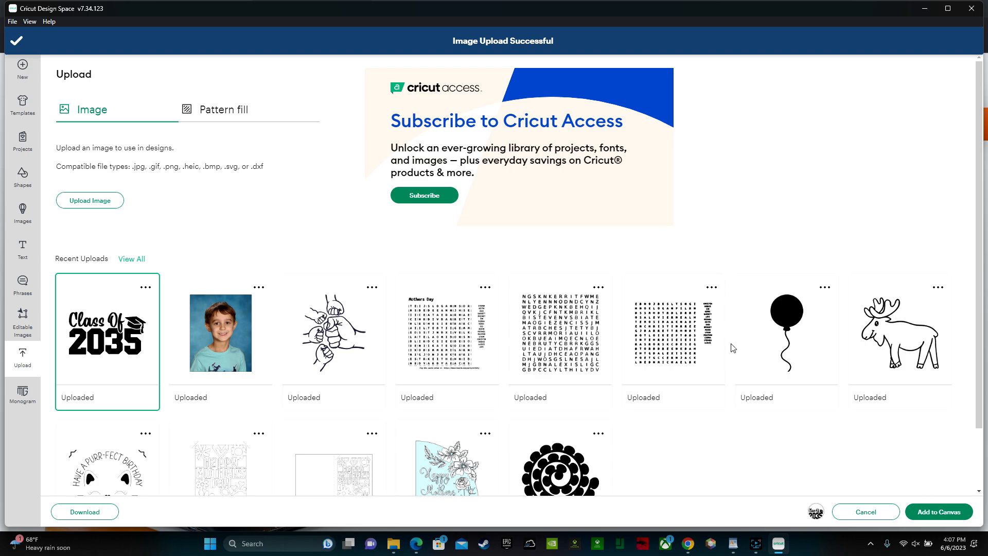
left_click(947, 516)
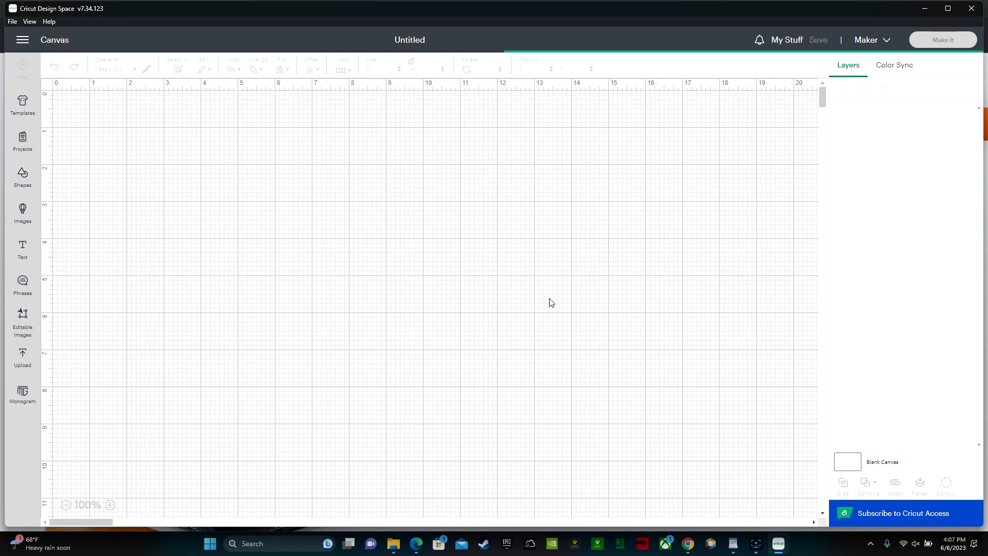
left_click_drag(278, 213, 383, 259)
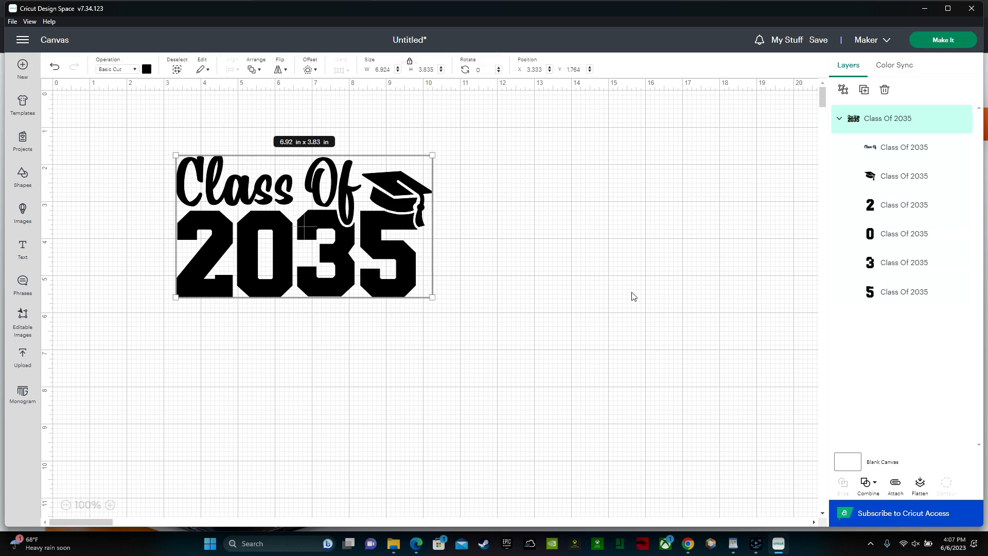
- Check the separate digit layers of the Class Of 2035 design and weld the whole design into one layer
left_click(895, 296)
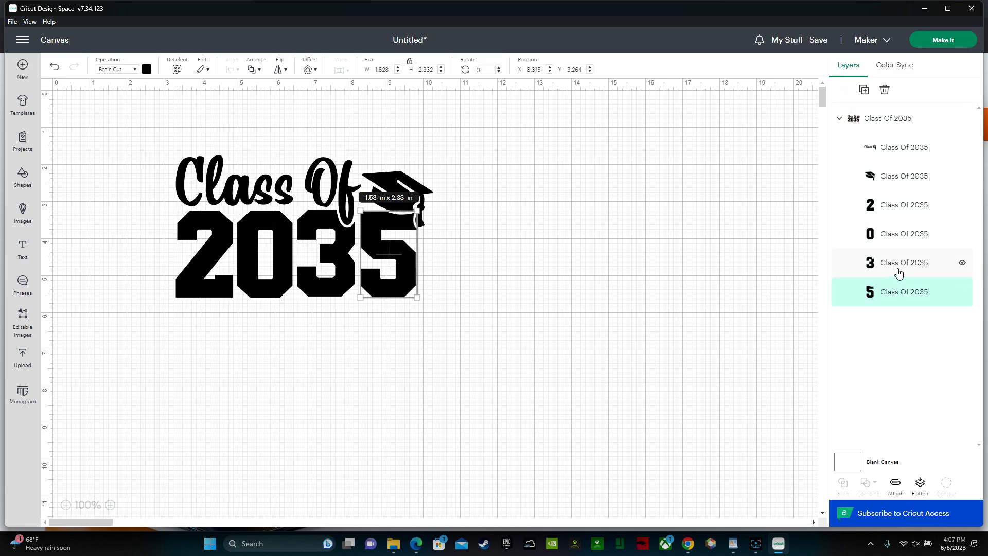
left_click(897, 270)
left_click(908, 234)
left_click(911, 205)
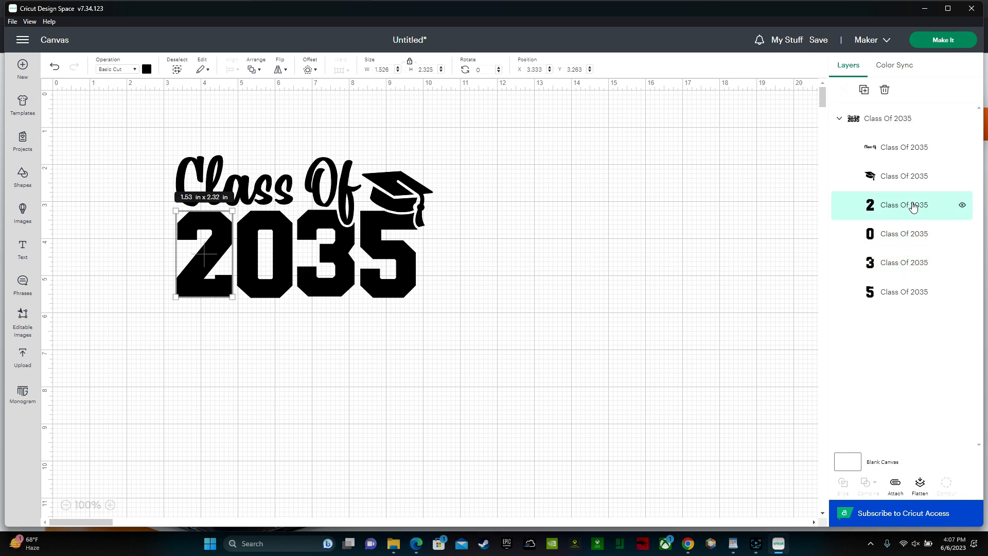
left_click_drag(532, 323, 176, 153)
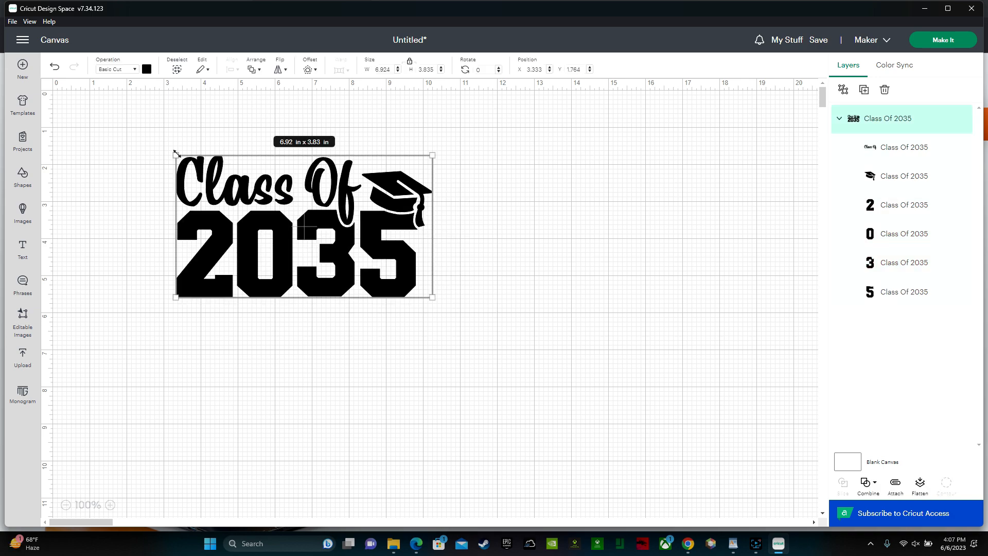
left_click(878, 491)
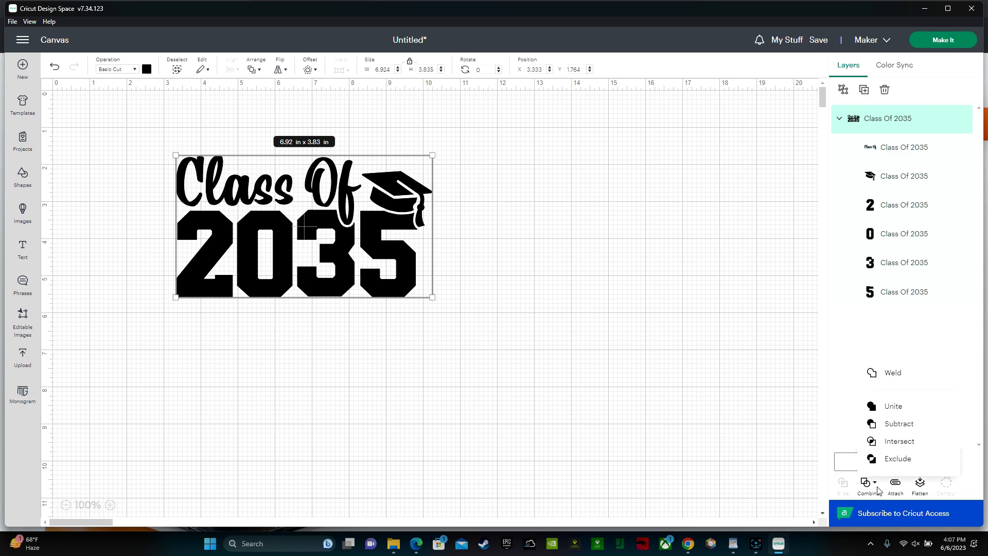
left_click(909, 381)
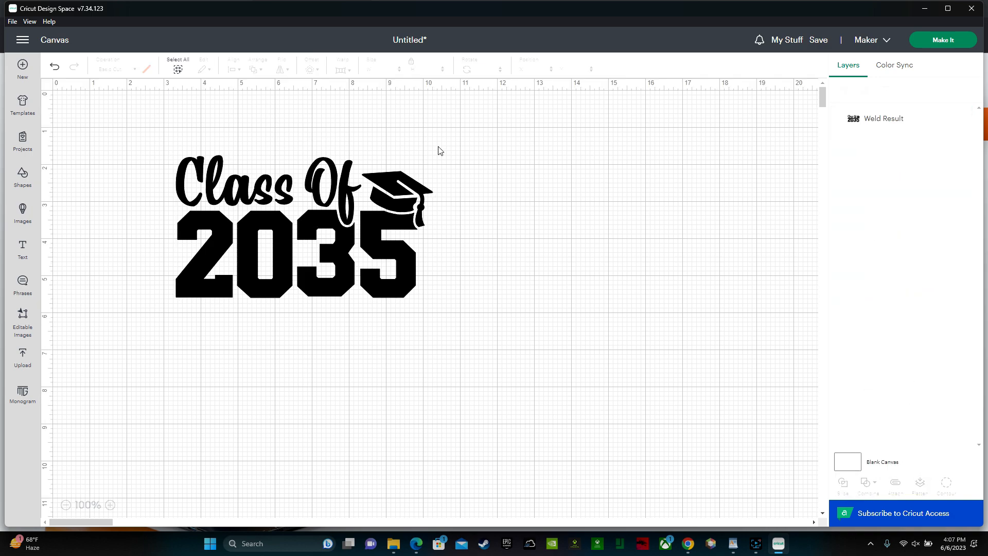
- Move the welded design to about X 5.74, Y 1.90 in and scale it to about 11.9 x 6.59 in
left_click_drag(382, 217, 444, 192)
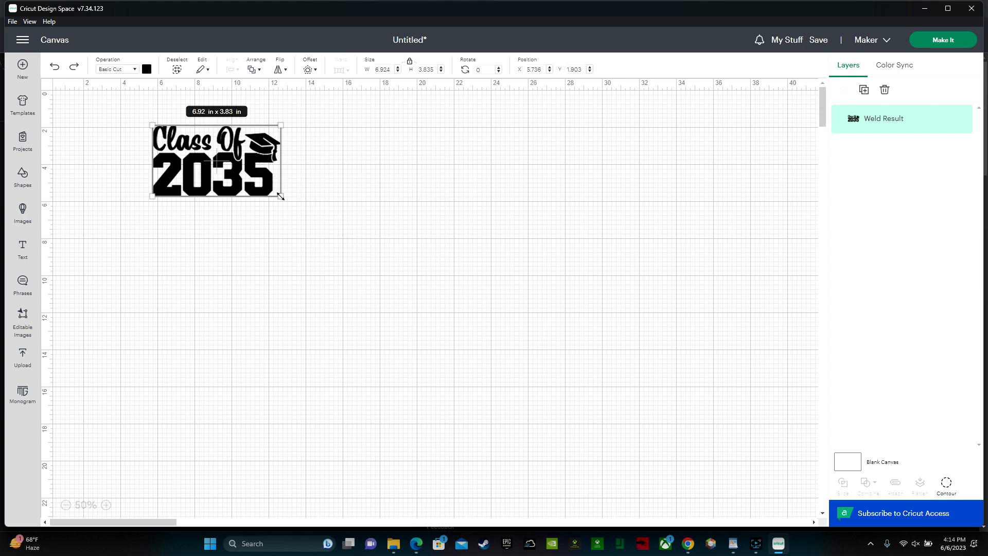
left_click_drag(280, 196, 550, 333)
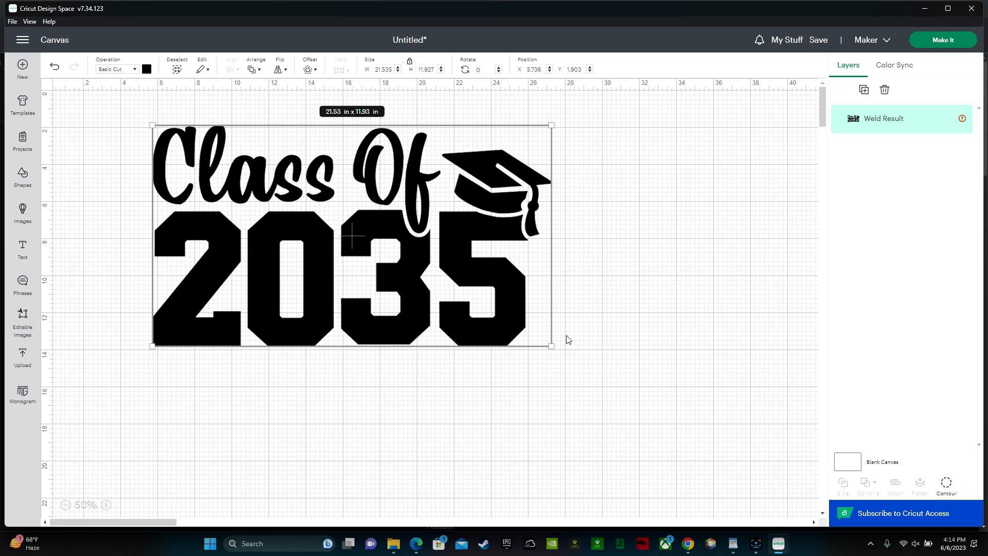
left_click_drag(550, 343, 373, 226)
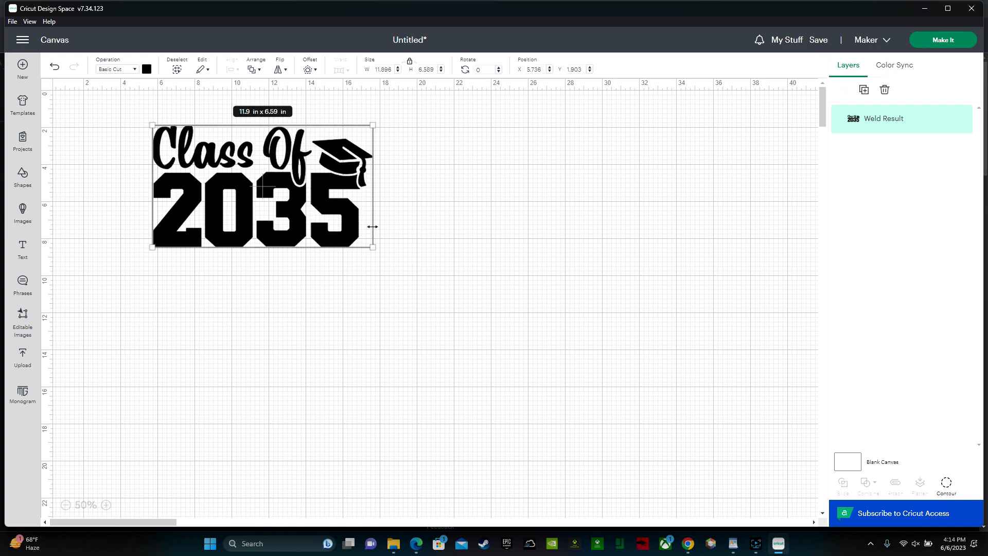
- Check the design's fit in the mat preview, return to the canvas and set its width to 11.5 in
left_click(945, 45)
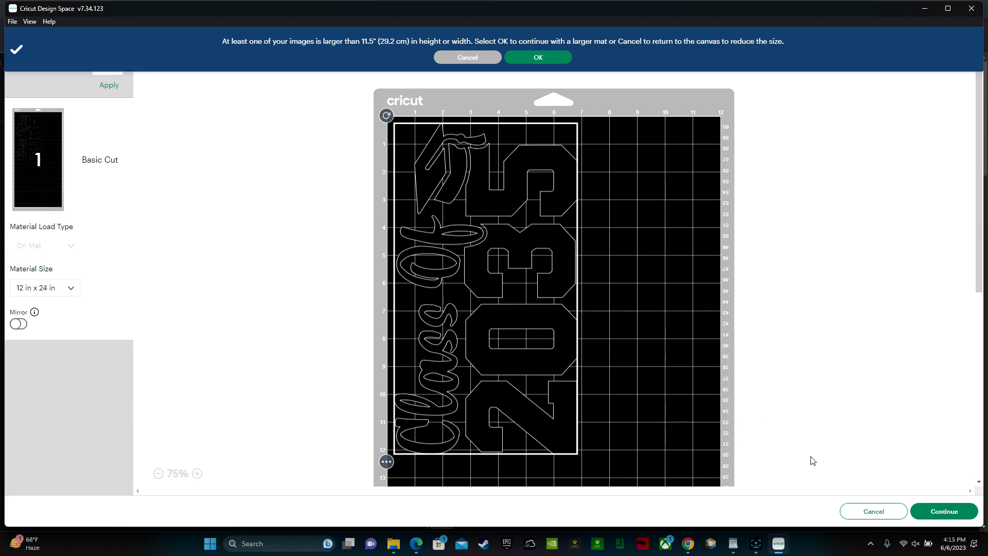
left_click(889, 514)
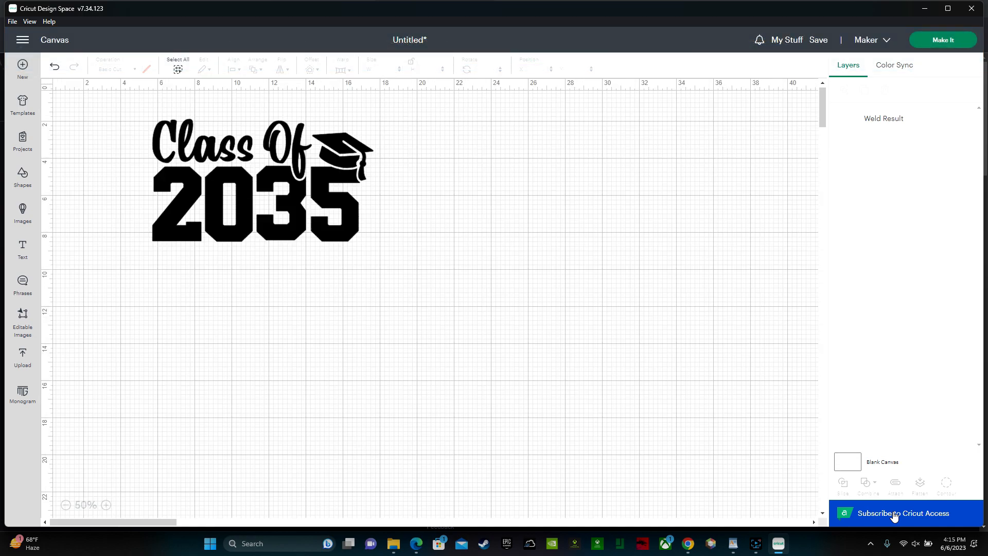
left_click(290, 222)
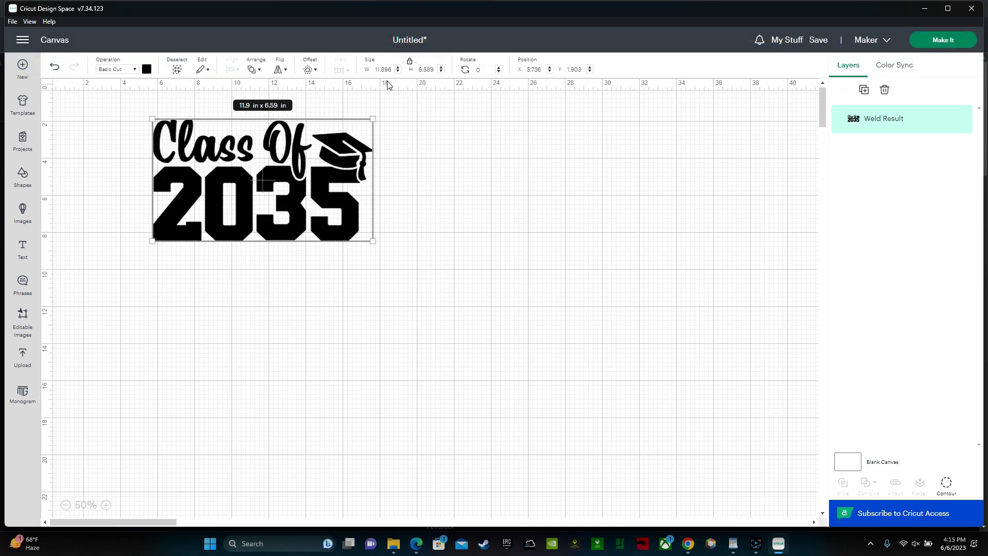
left_click(375, 69)
type("1")
key("Return")
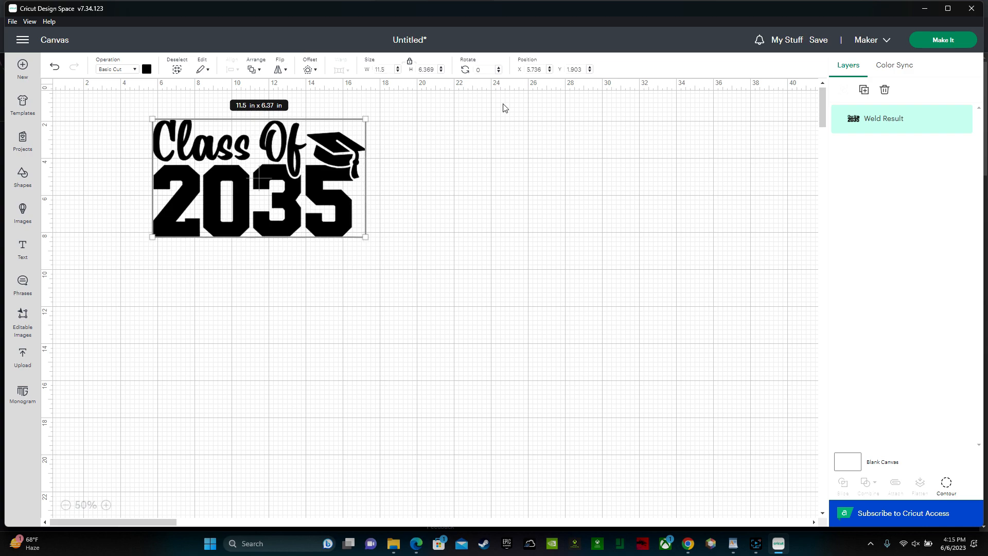
left_click(476, 194)
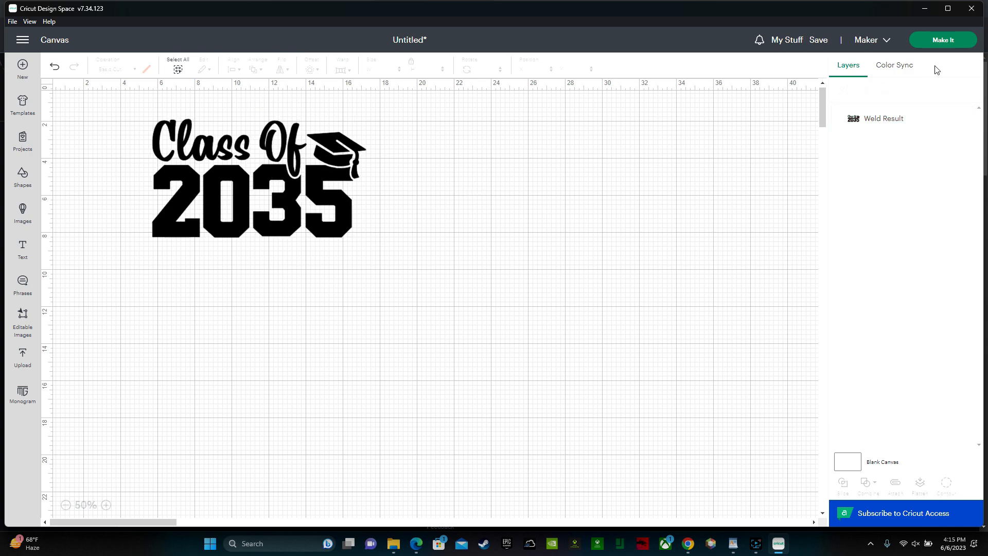
- Prepare the design for cutting with Mirror turned on and set the base material to Everyday Iron-On
left_click(952, 40)
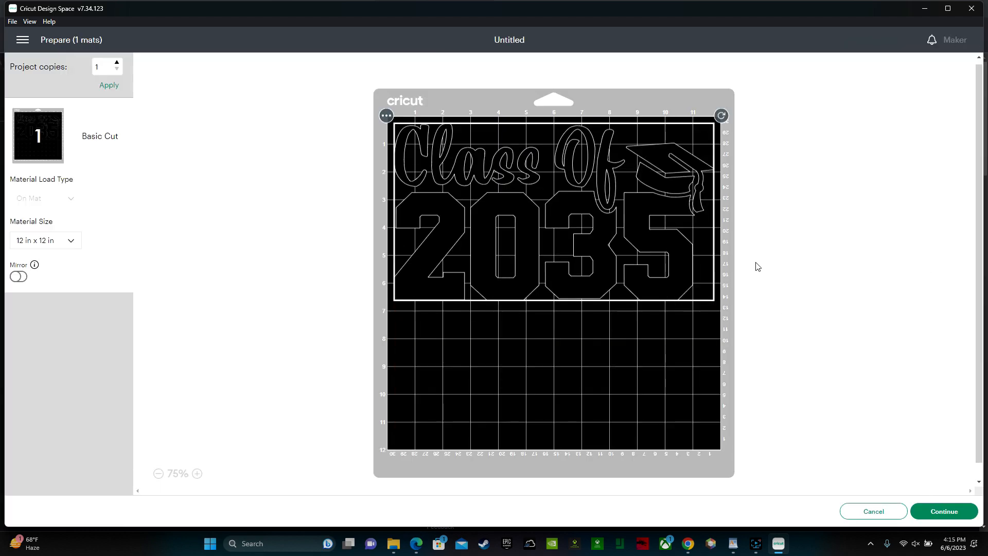
left_click(21, 280)
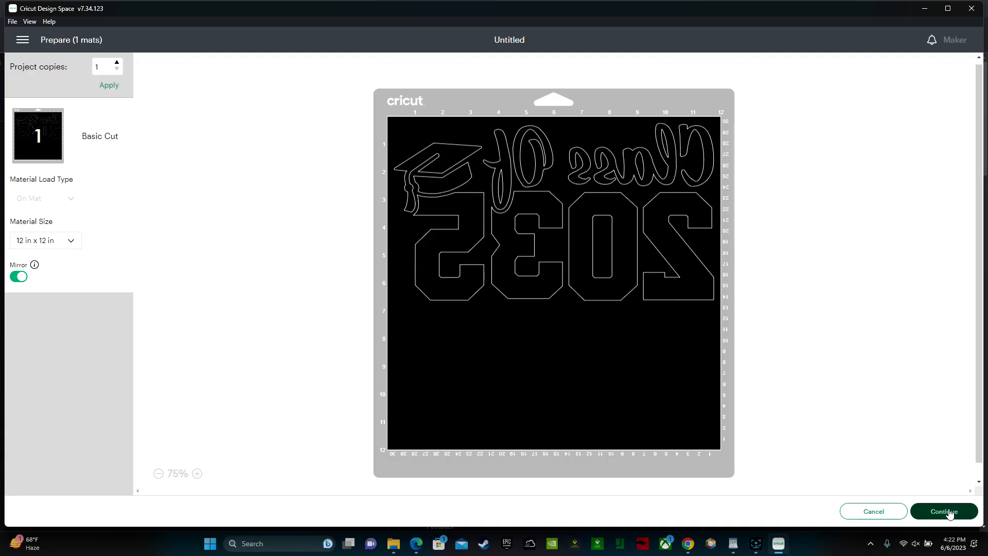
left_click(947, 512)
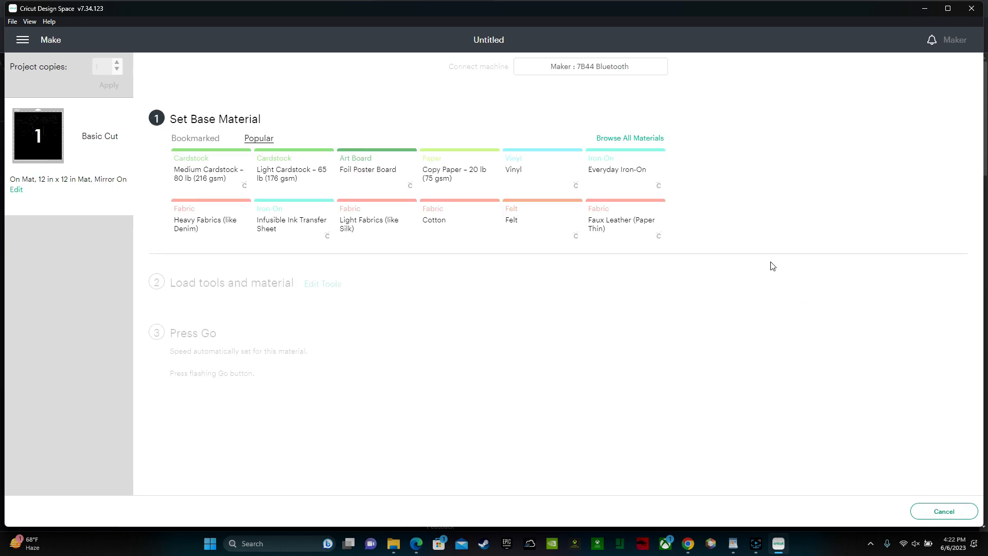
left_click(635, 175)
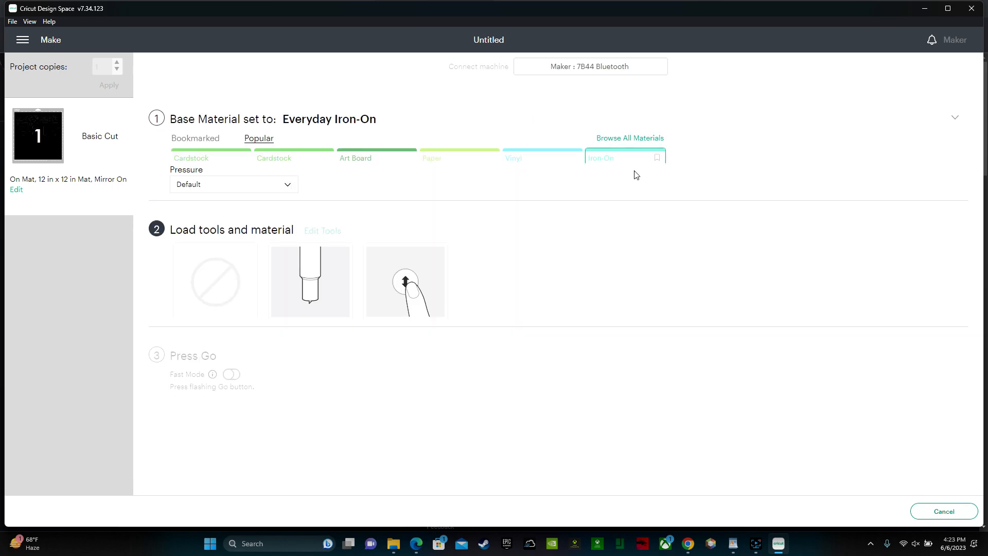
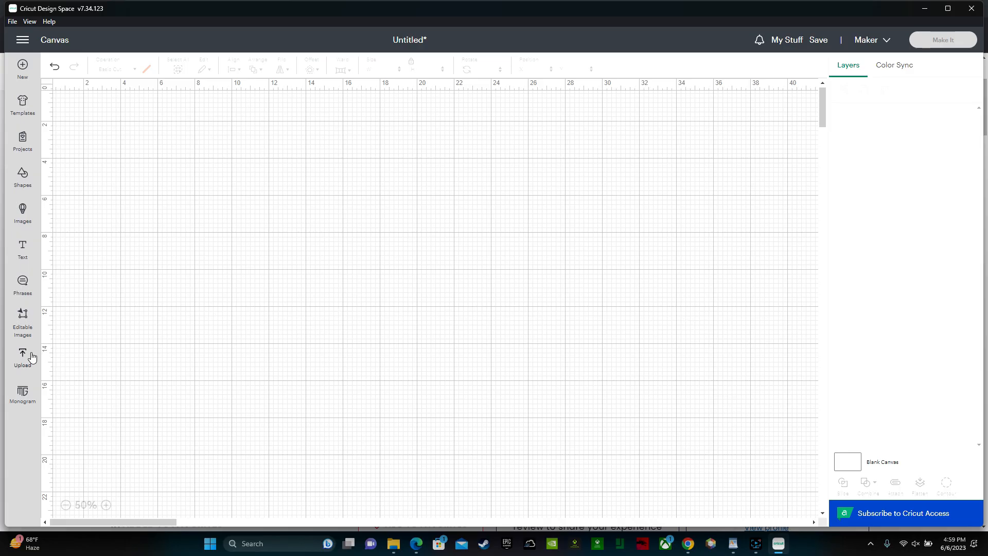
- Add the uploaded Class Of 2033 design to the canvas and move it to about X 5.76, Y 4.79 in
left_click(17, 362)
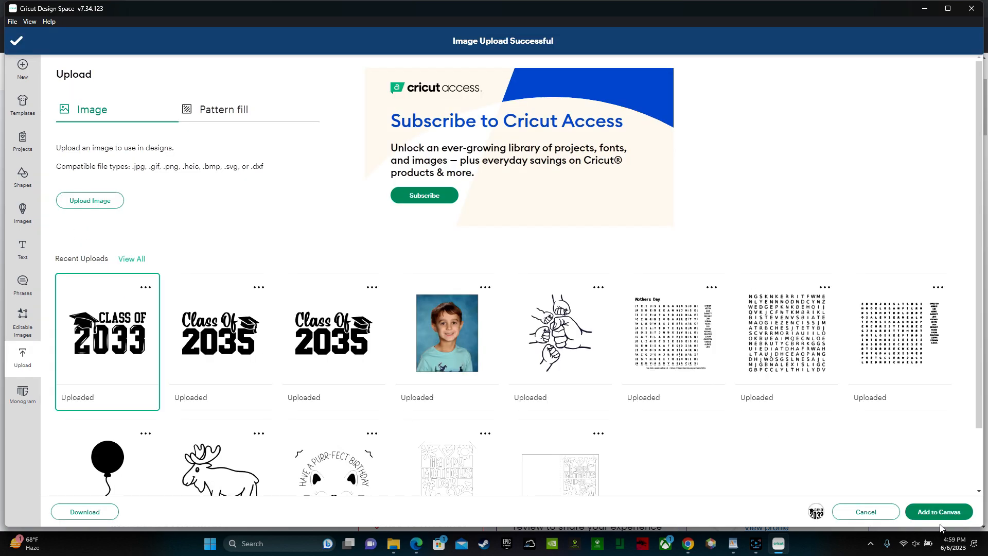
left_click(942, 512)
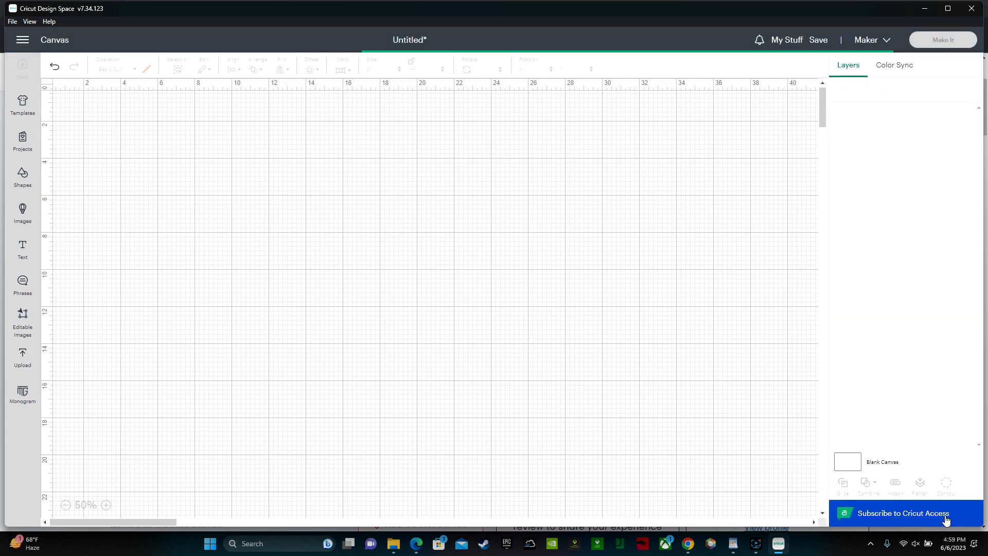
left_click_drag(179, 148, 266, 221)
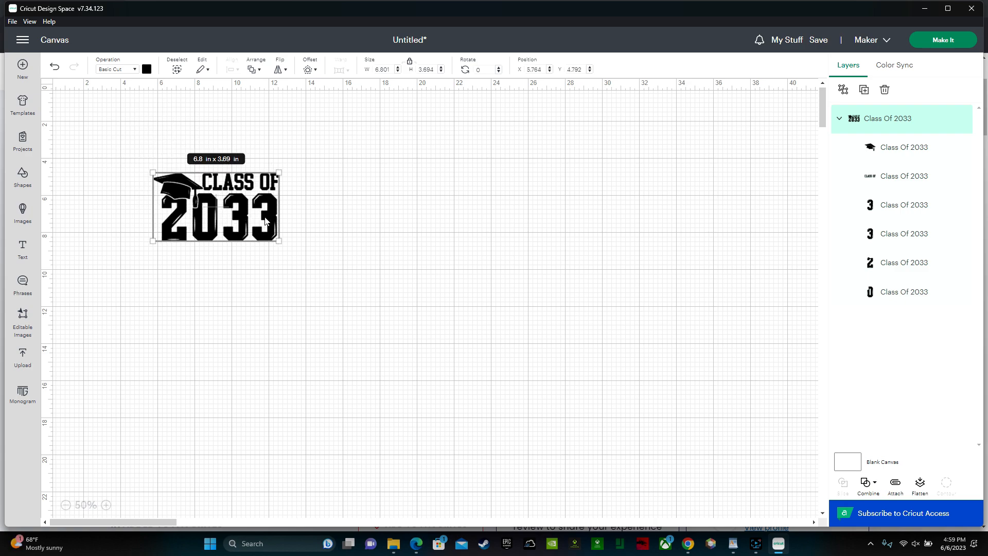
- Set the Class Of 2033 design's width to 11.5 in with its proportions kept, and deselect it
left_click(376, 69)
type("11")
key("Return")
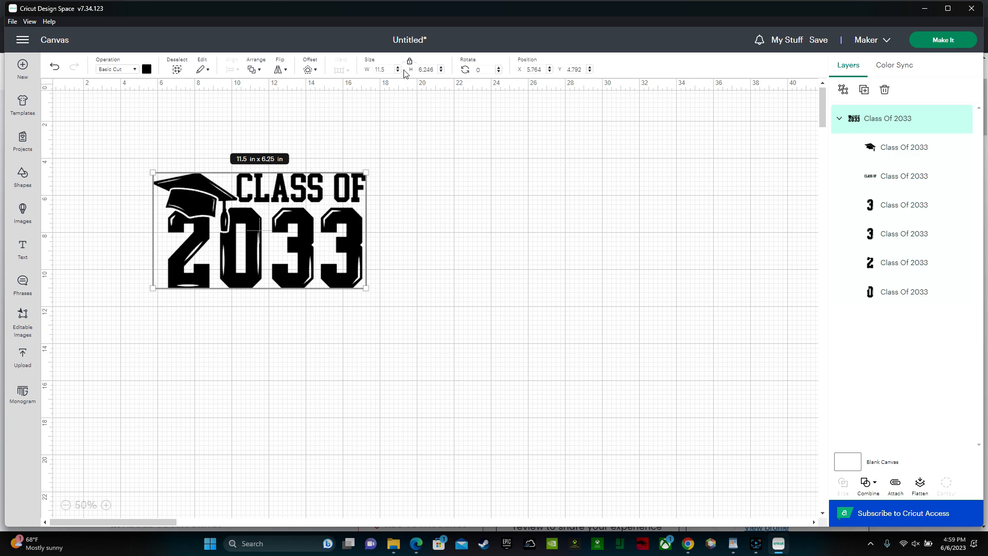
left_click(404, 280)
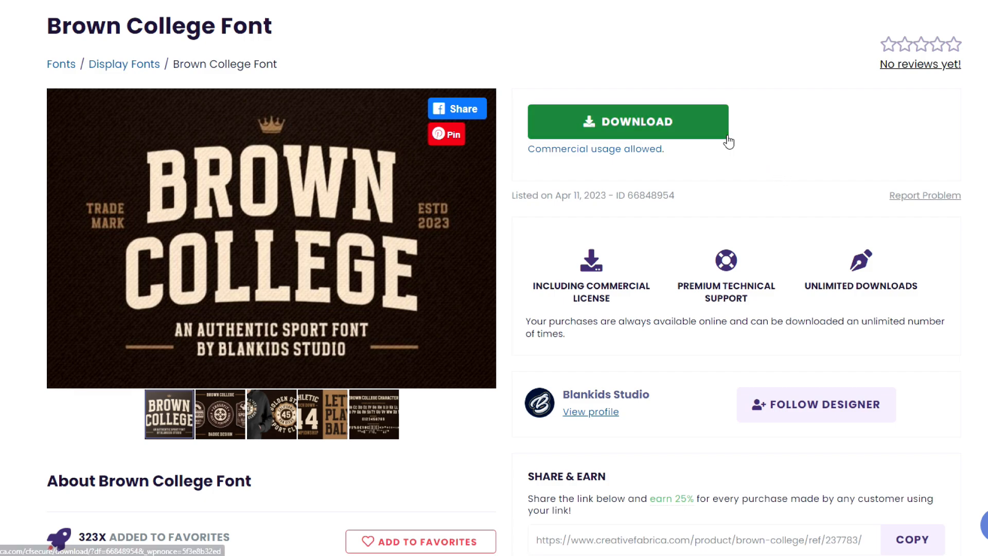
- Switch to the browser and download the Brown College font from its Creative Fabrica product page
left_click(702, 133)
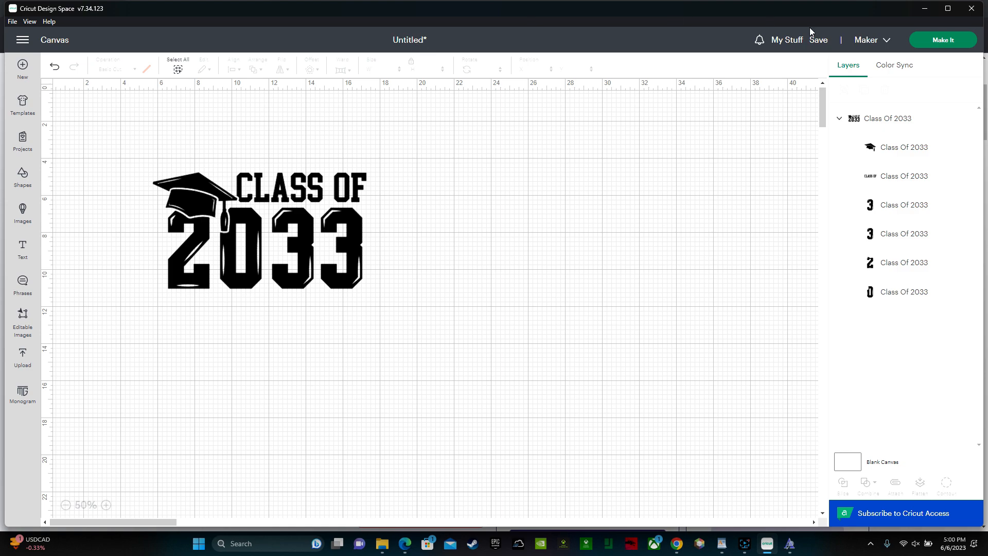
- Save the Cricut Design Space project under the title "class of 2033" without creating a new collection
left_click(818, 40)
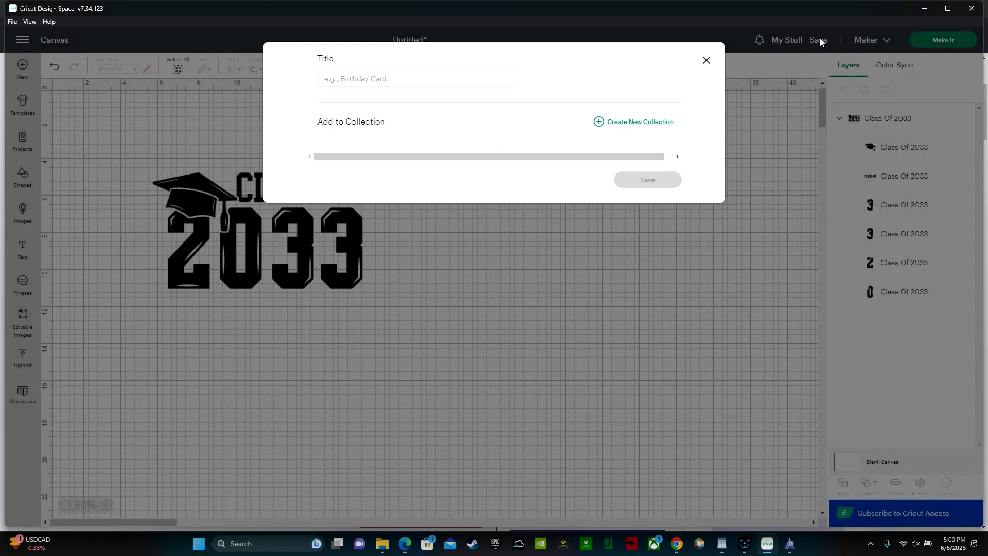
left_click(408, 86)
type("class of 2033")
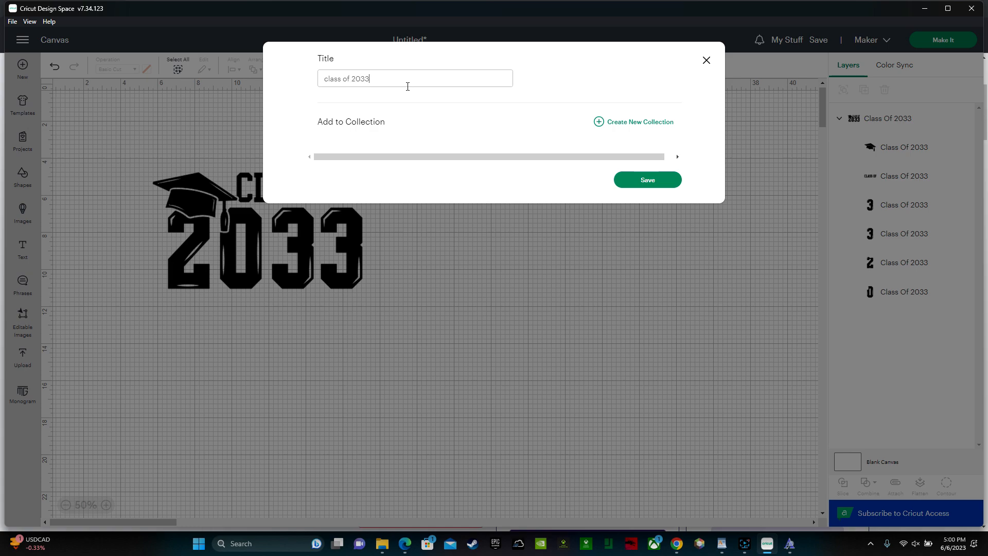
key("Return")
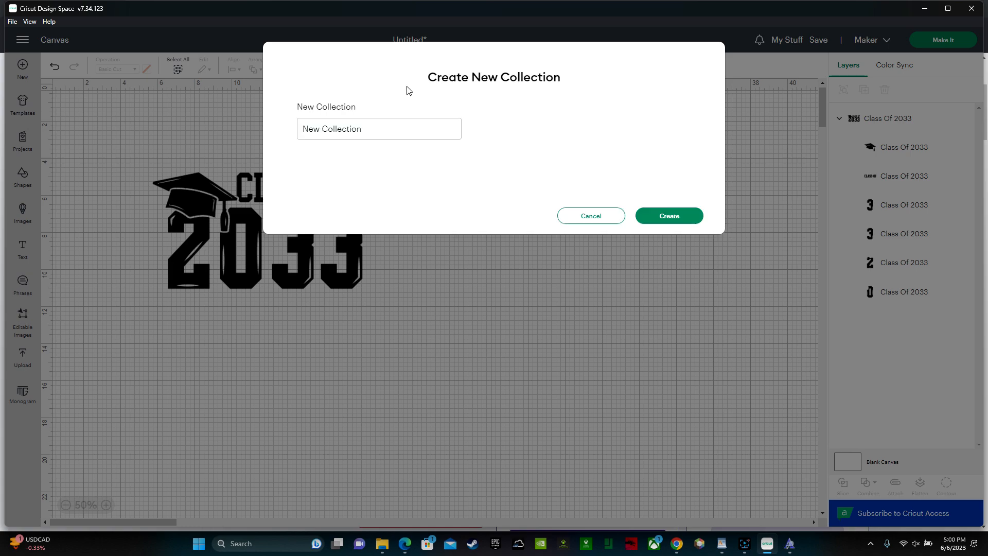
left_click(611, 222)
left_click(651, 183)
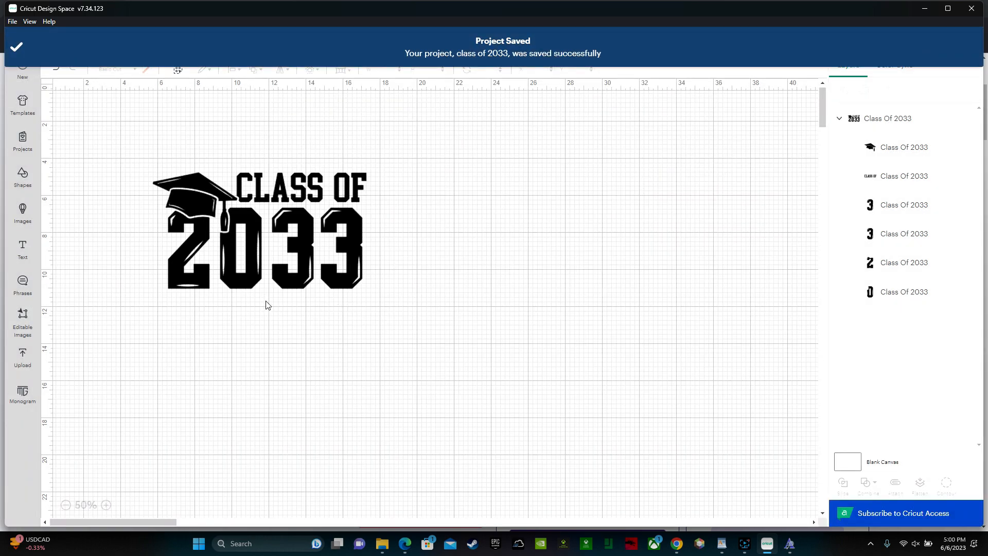
- Add a text with the graduate's first name and search the system fonts for "brown"
left_click(22, 248)
type("Sierra")
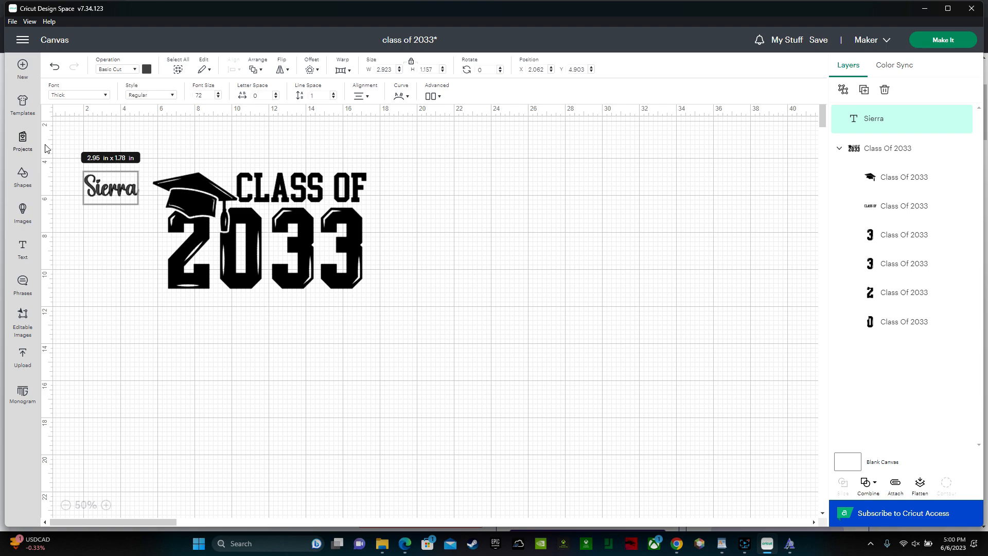
left_click(107, 95)
left_click(307, 187)
type("brown")
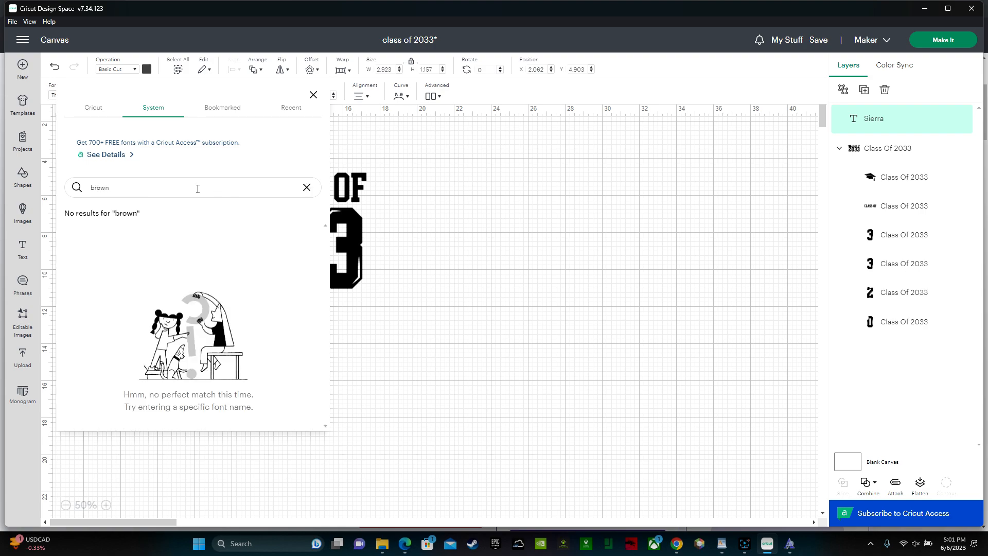
key("Escape")
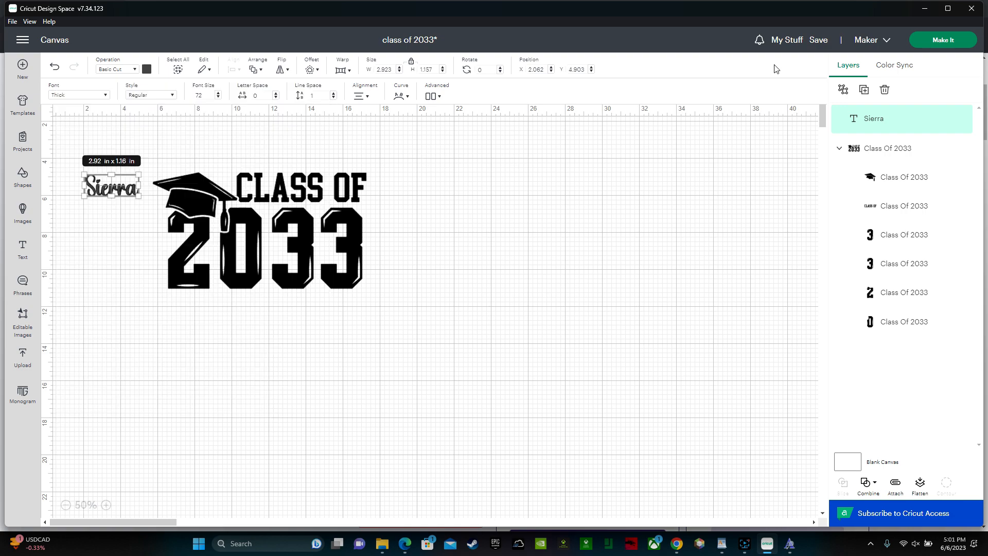
- Save the changes to the class of 2033 project and reload the application
mouse_move(819, 35)
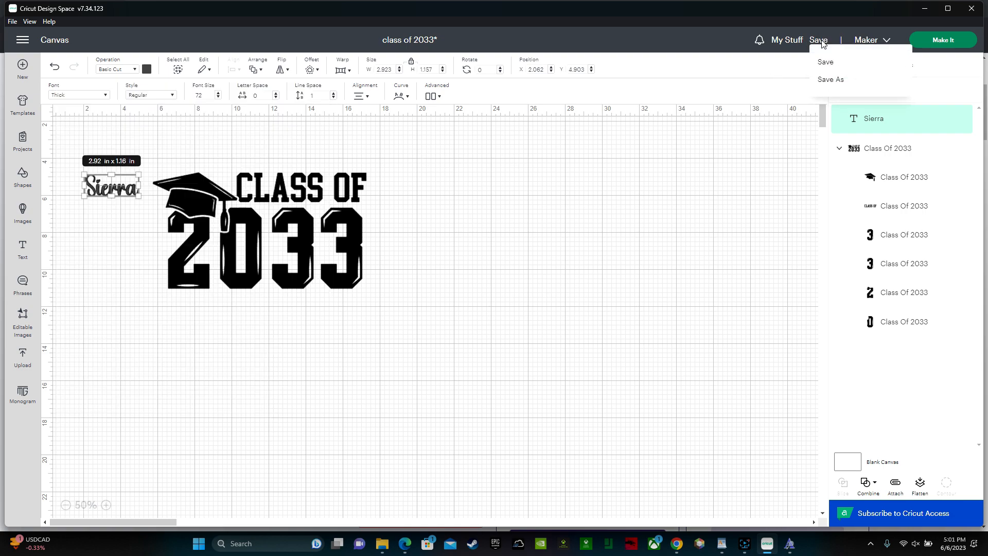
left_click(828, 63)
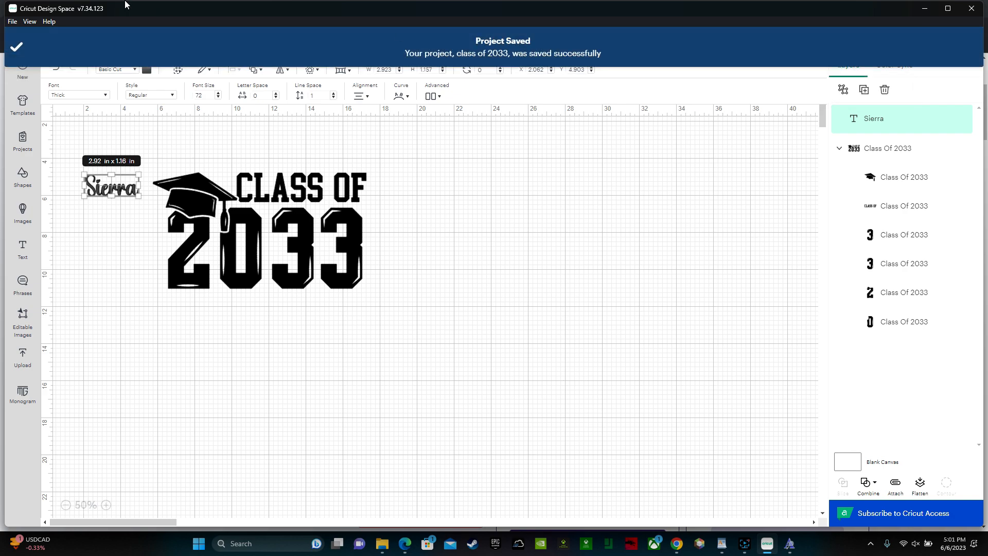
left_click(34, 22)
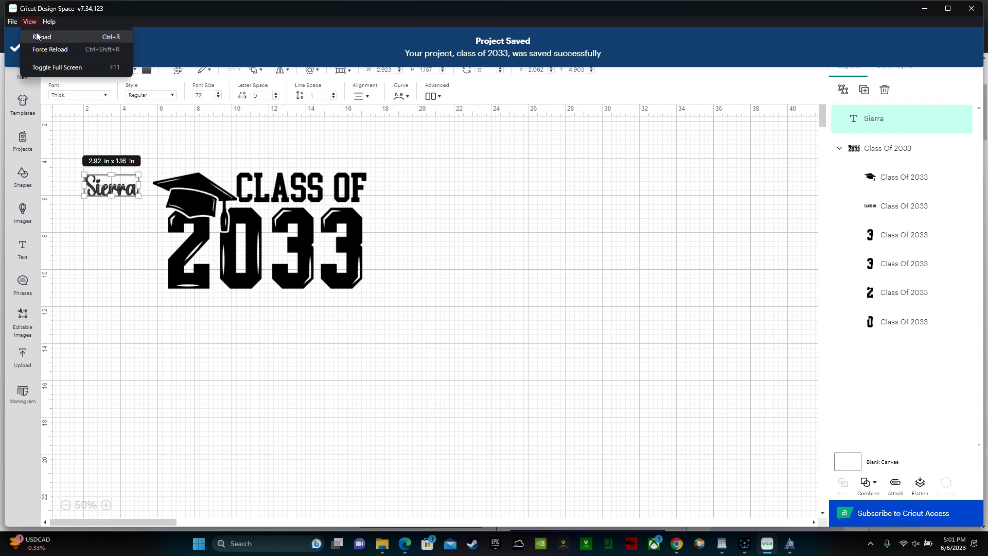
left_click(36, 31)
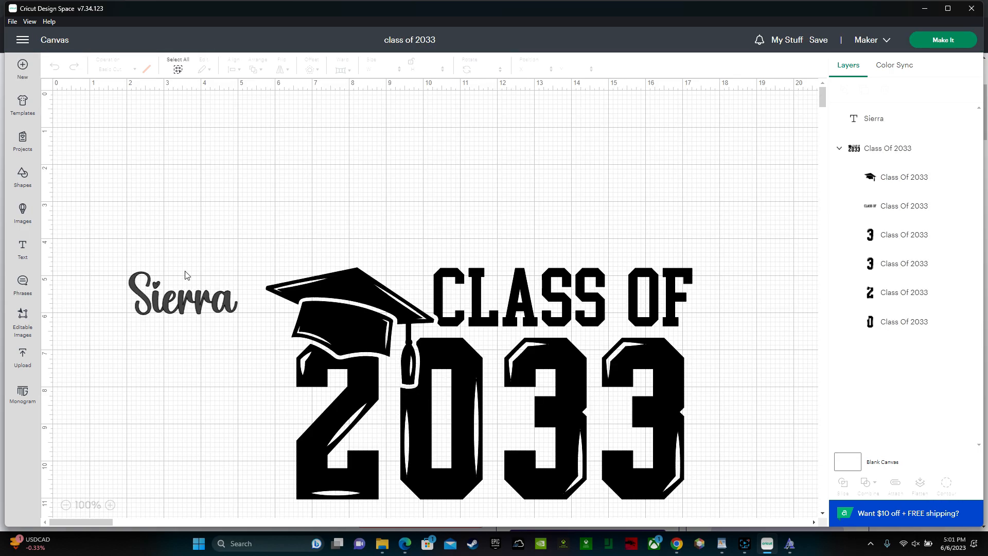
- Change the name text's font to the system font Brown College
left_click(175, 309)
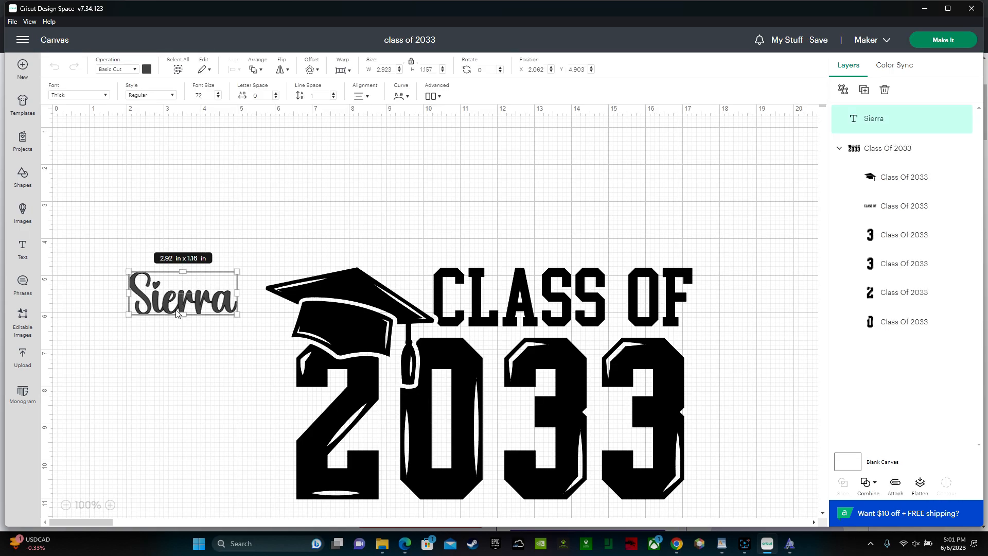
left_click(102, 97)
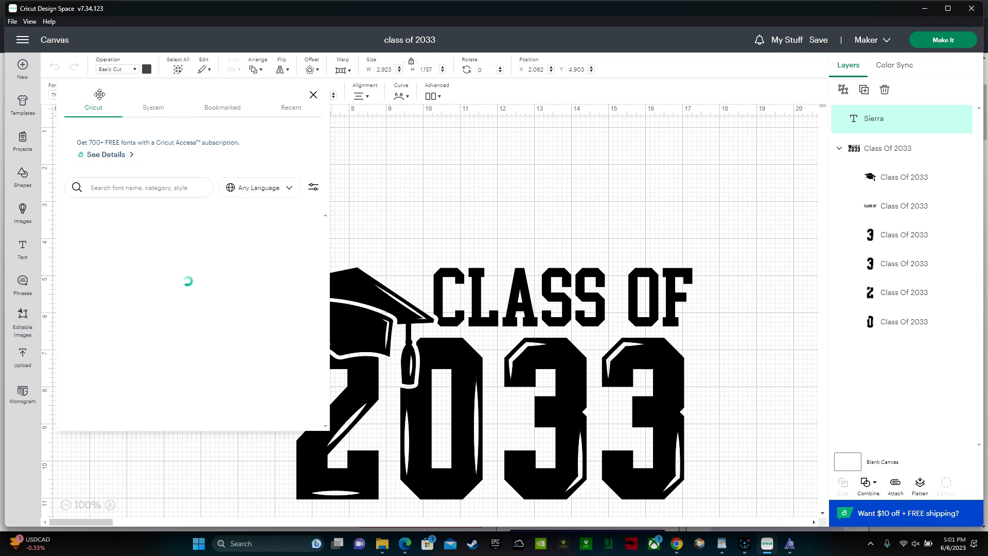
left_click(154, 108)
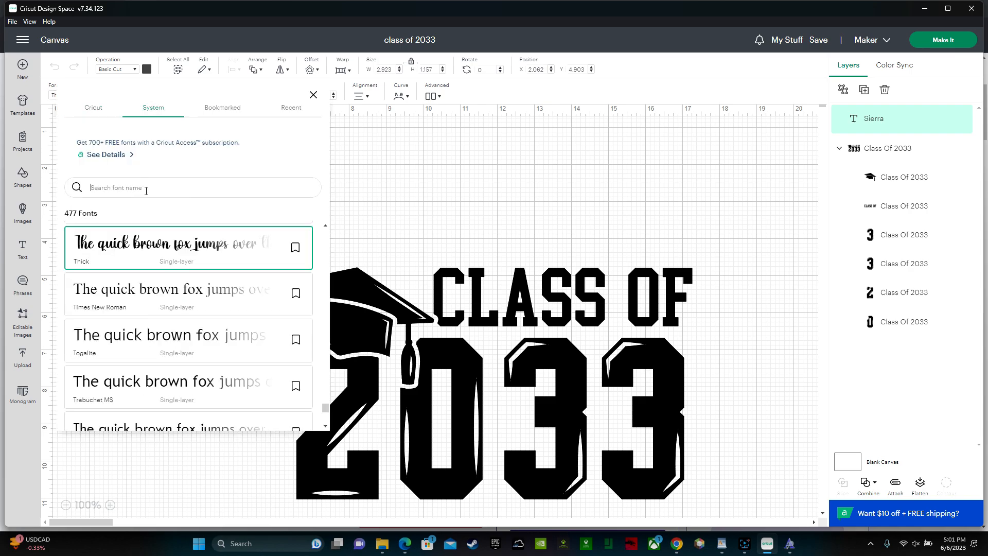
type("brown")
left_click(129, 248)
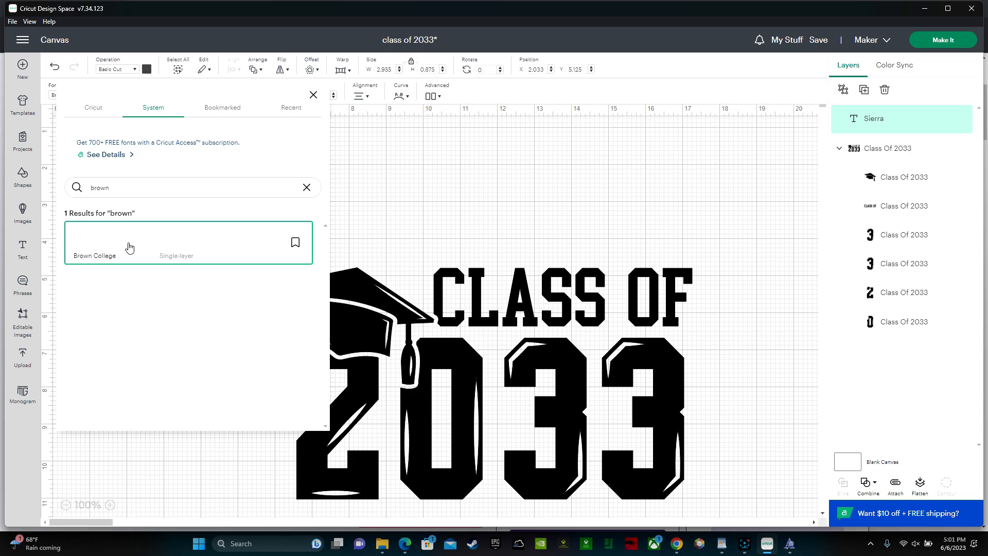
left_click(423, 169)
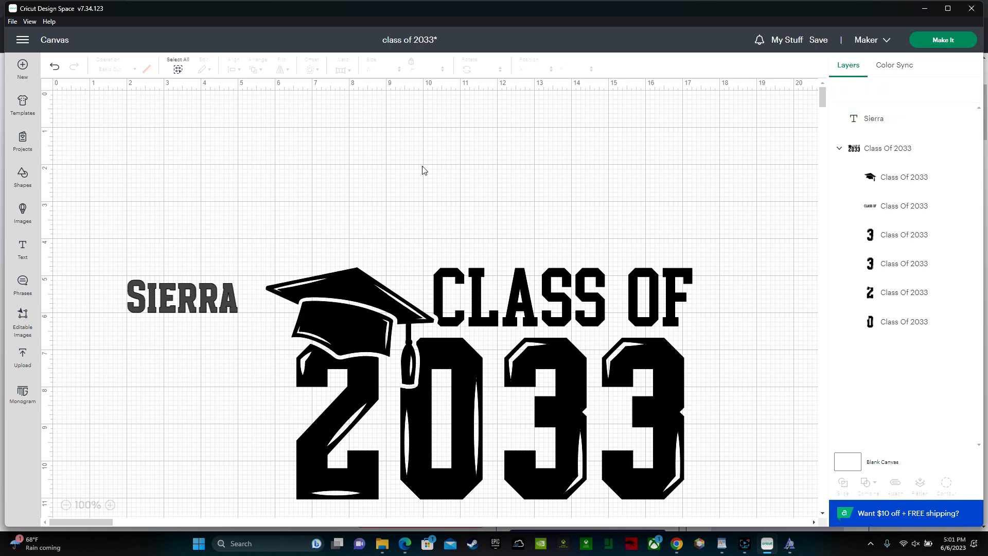
- Move the name text below the last digits of 2033 and scale it to about 4.9 x 1.45 in
left_click_drag(182, 298, 539, 494)
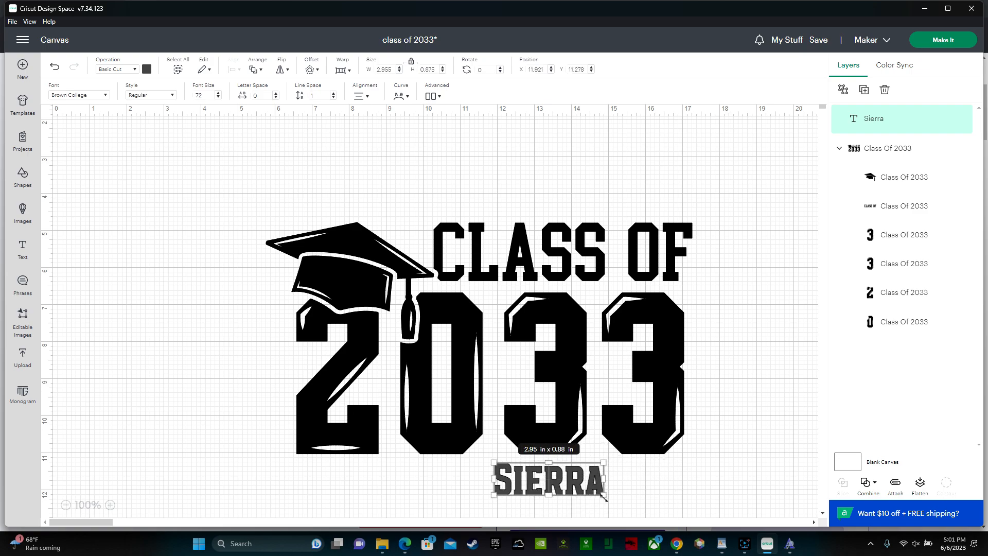
left_click_drag(604, 497, 676, 516)
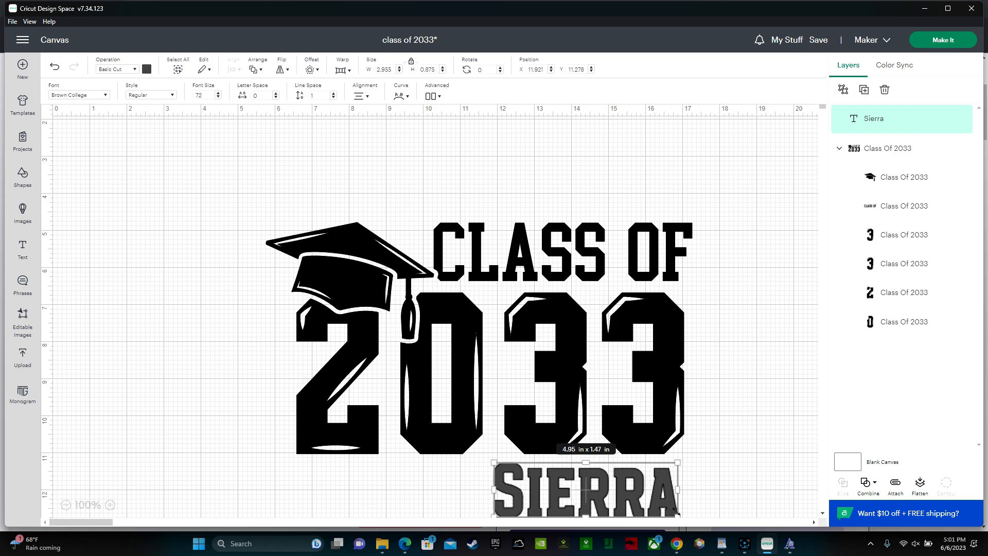
left_click(66, 504)
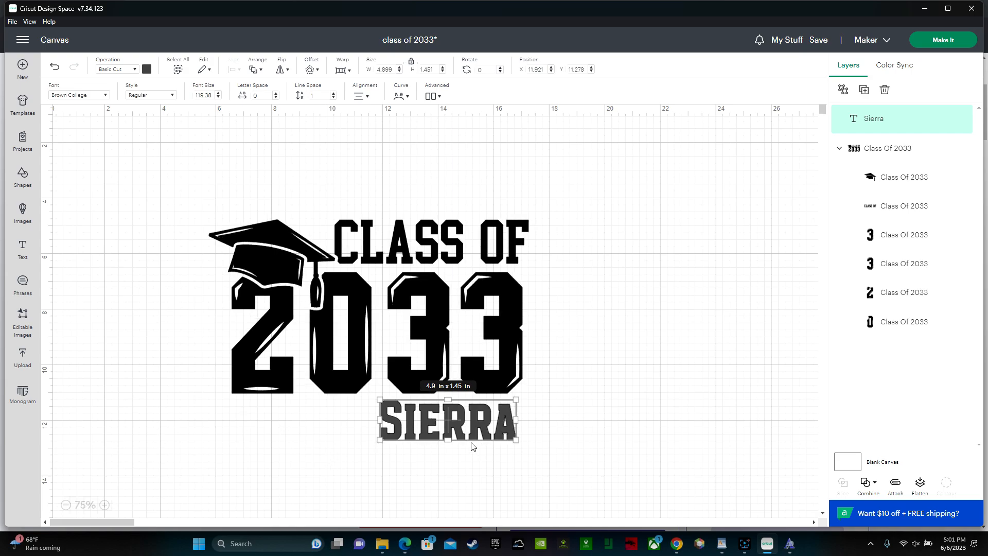
left_click_drag(480, 418, 490, 420)
- Select the name text together with the Class Of 2033 design and set their material color to black
left_click_drag(597, 451, 221, 190)
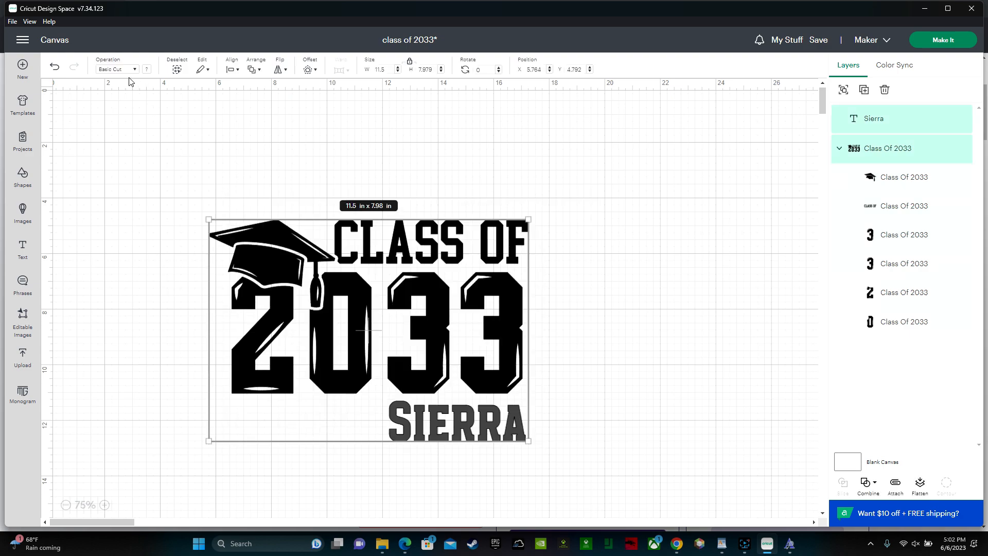
left_click(146, 69)
left_click(157, 114)
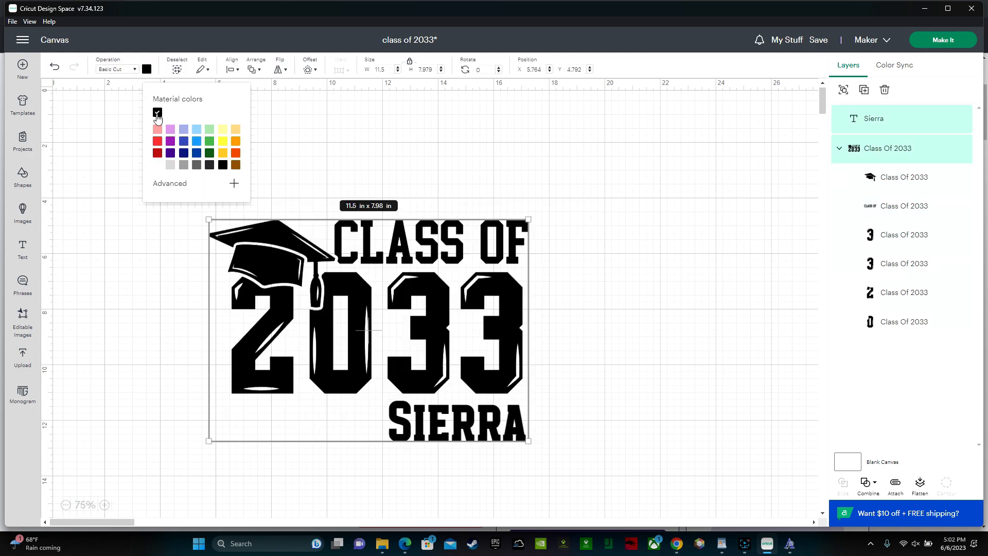
left_click(626, 331)
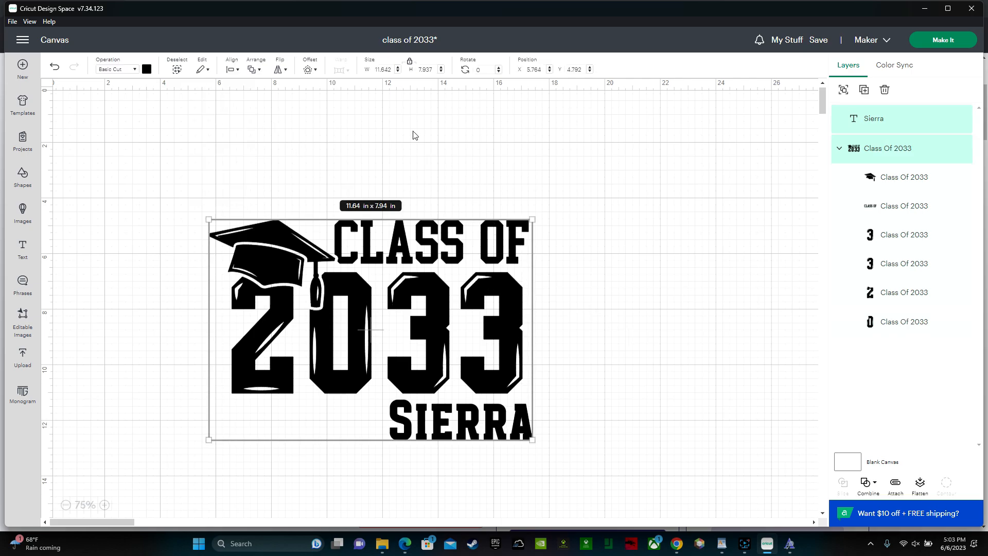
- Align the name text and the Class Of 2033 design along their right edges and weld them into one layer
left_click(232, 69)
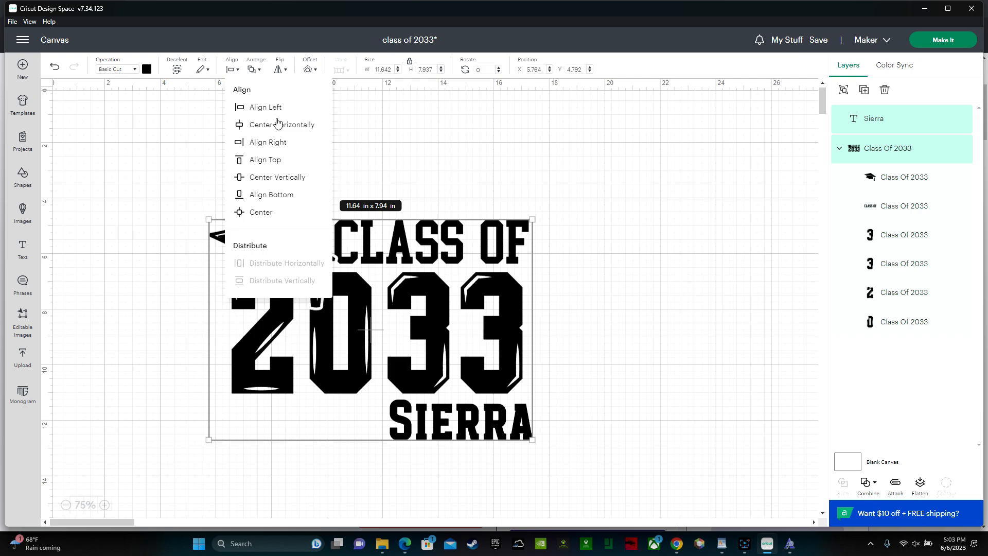
left_click(288, 148)
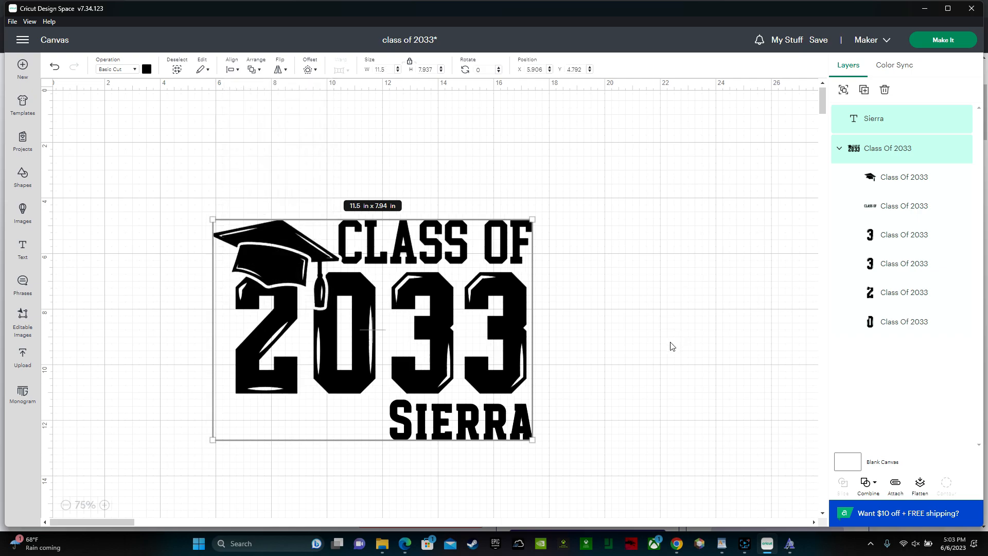
left_click(873, 493)
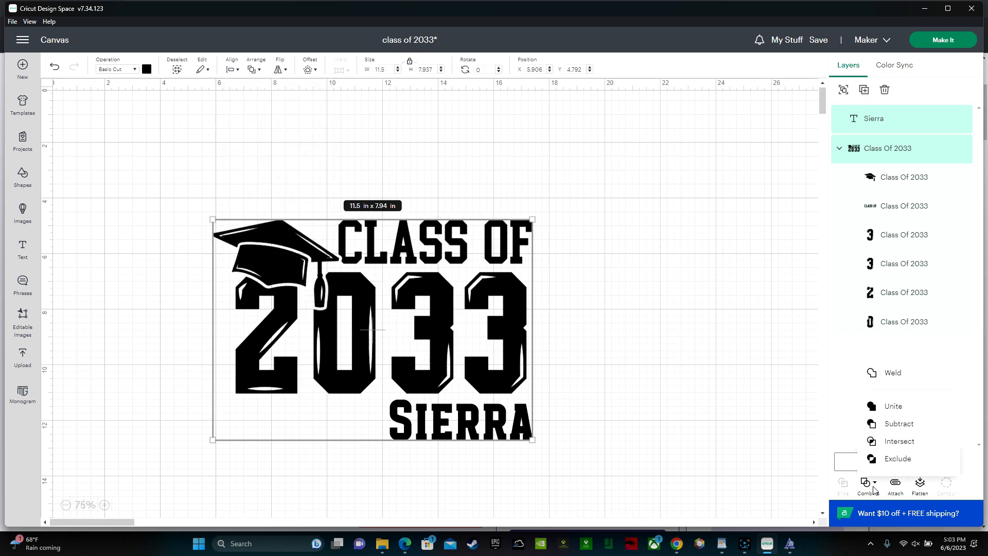
left_click(907, 379)
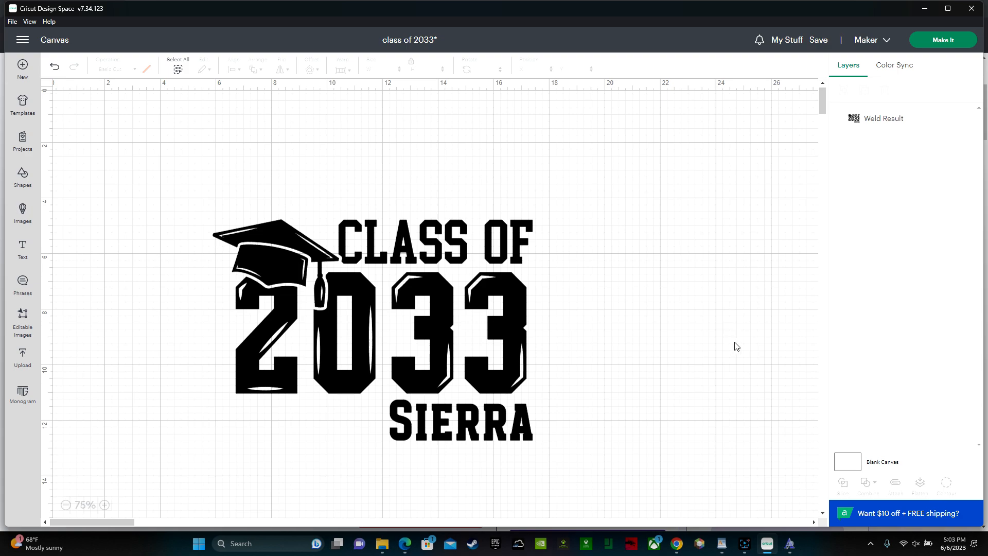
- Prepare the welded design for cutting on the 12 in x 12 in mat and turn on Mirror
left_click(940, 41)
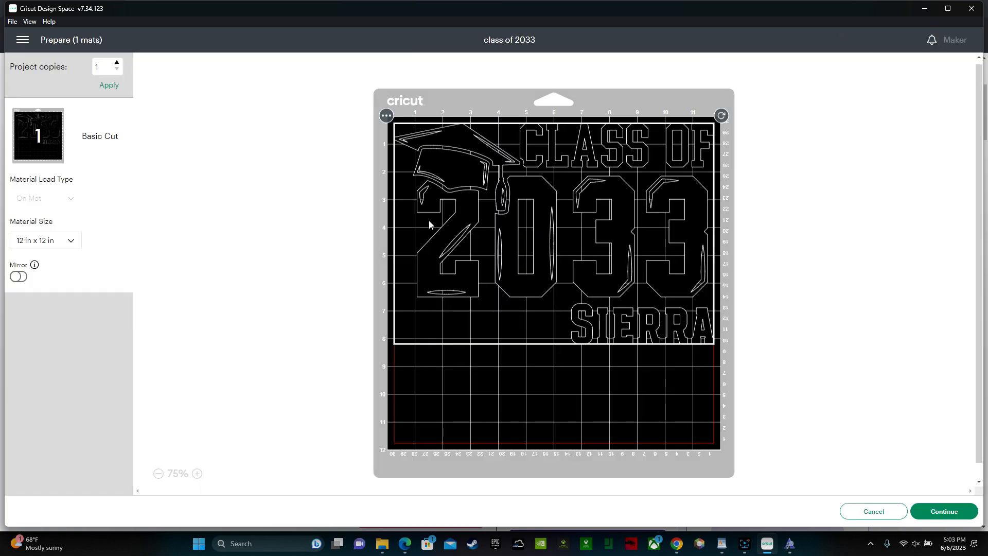
left_click(19, 277)
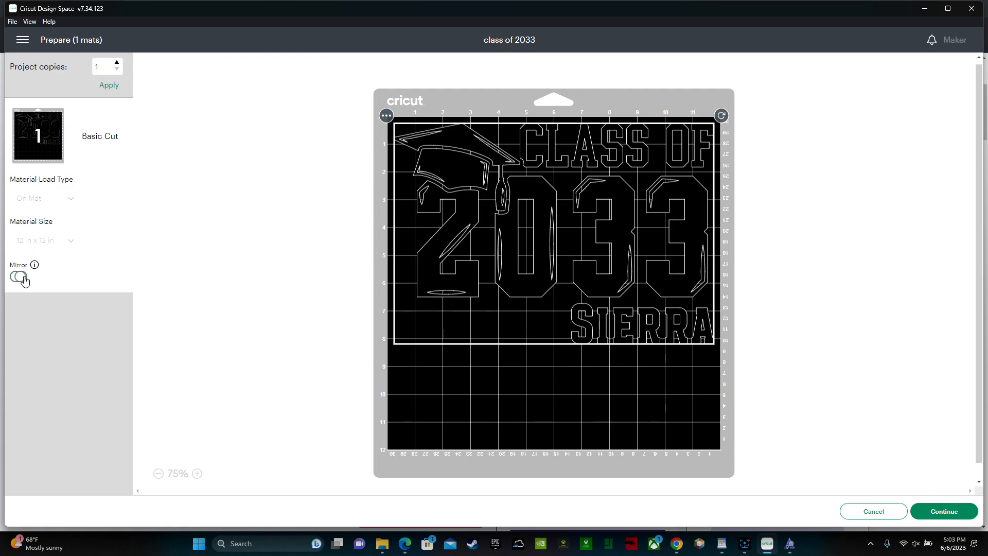